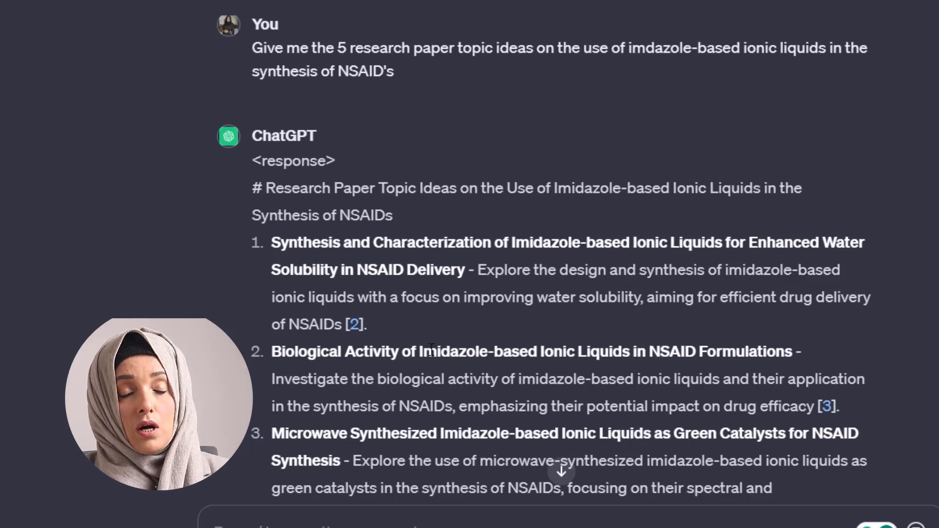
Copy the title of the third suggested topic, on microwave synthesized imidazole-based ionic liquids, from the ChatGPT response
{"action": "scroll", "coordinate": [635, 352], "scroll_direction": "down", "scroll_amount": 2}
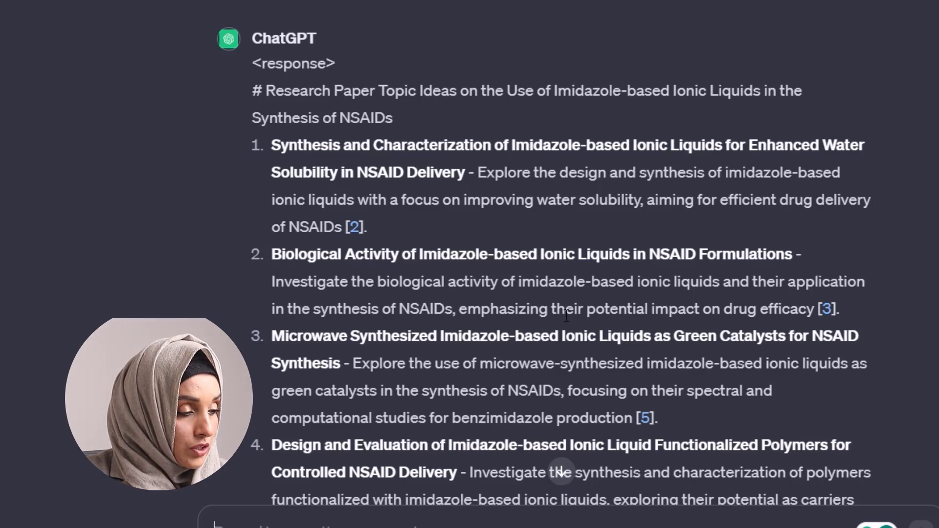
{"action": "left_click_drag", "start_coordinate": [348, 363], "coordinate": [270, 338]}
{"action": "key", "text": "ctrl+c"}
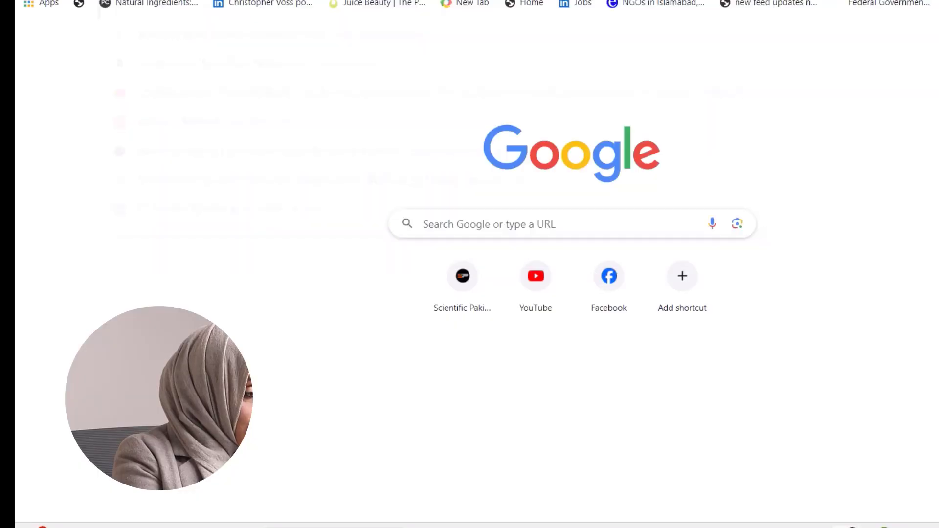
Search Google for SciSpace and open its official website
{"action": "type", "text": "sci"}
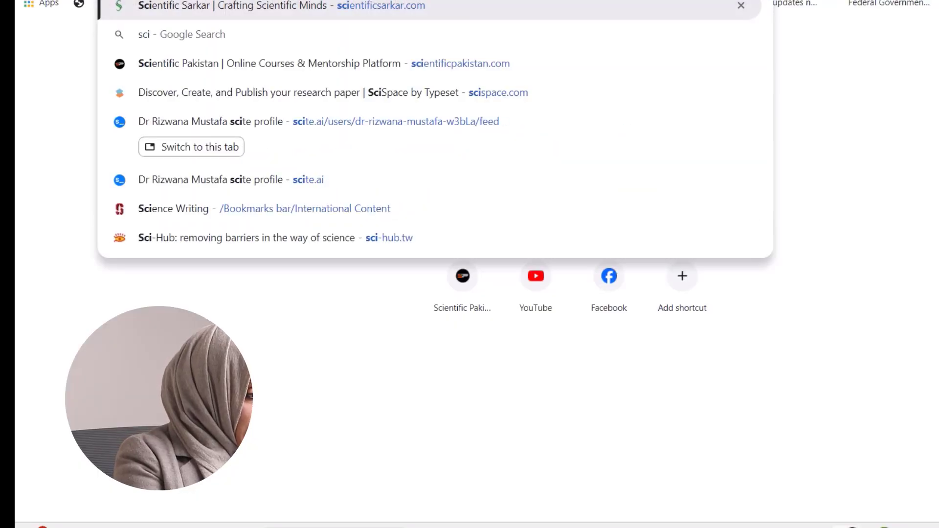
{"action": "type", "text": "space"}
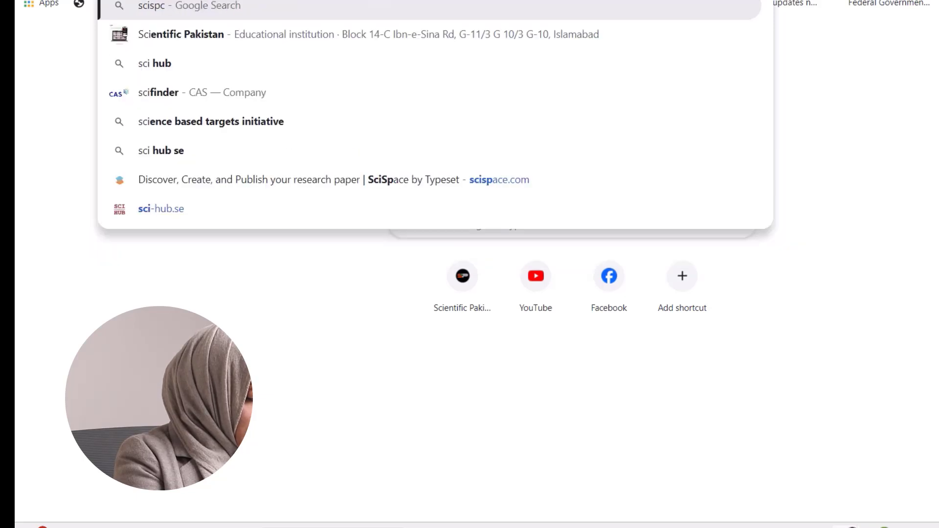
{"action": "key", "text": "Return"}
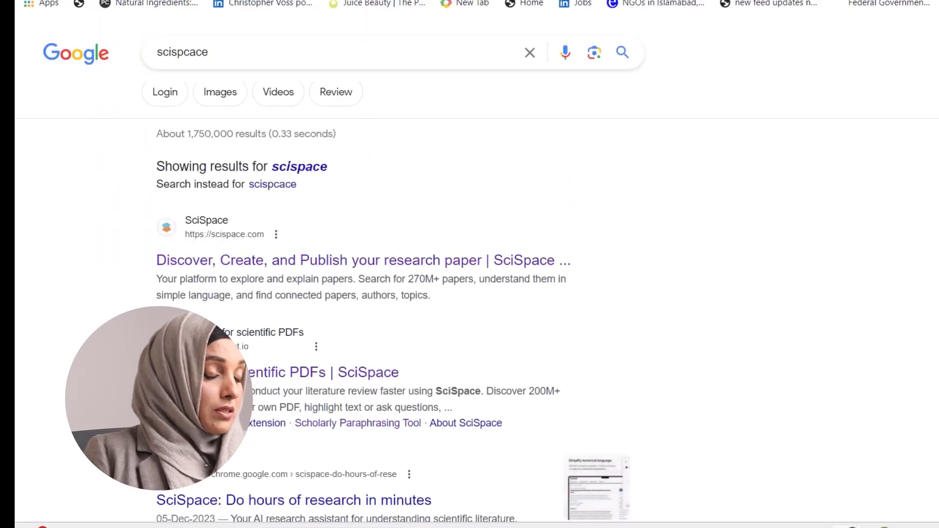
{"action": "left_click", "coordinate": [293, 266]}
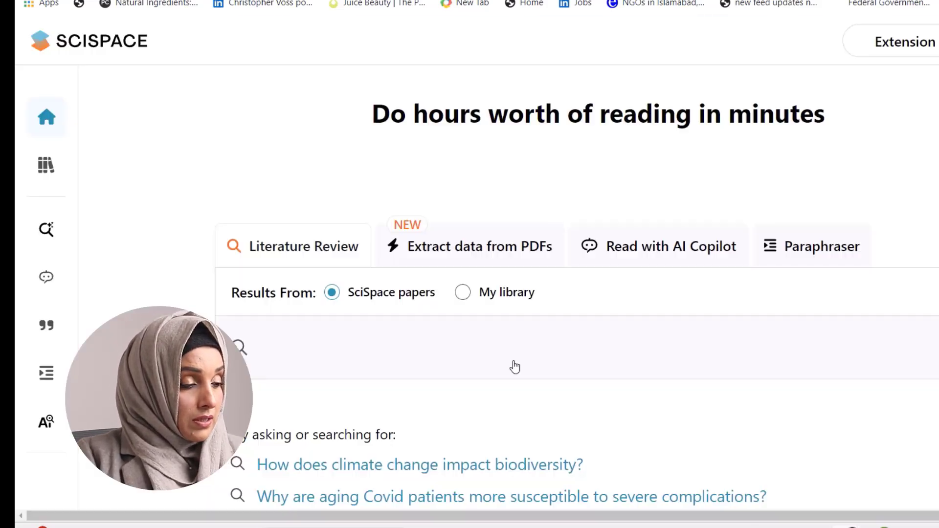
Search SciSpace papers for "Microwave Synthesized Imidazole-based Ionic Liquids as Green Catalysts for NSAID Synthesis" using the copied title, and review the listed papers
{"action": "left_click", "coordinate": [515, 366]}
{"action": "left_click", "coordinate": [426, 348]}
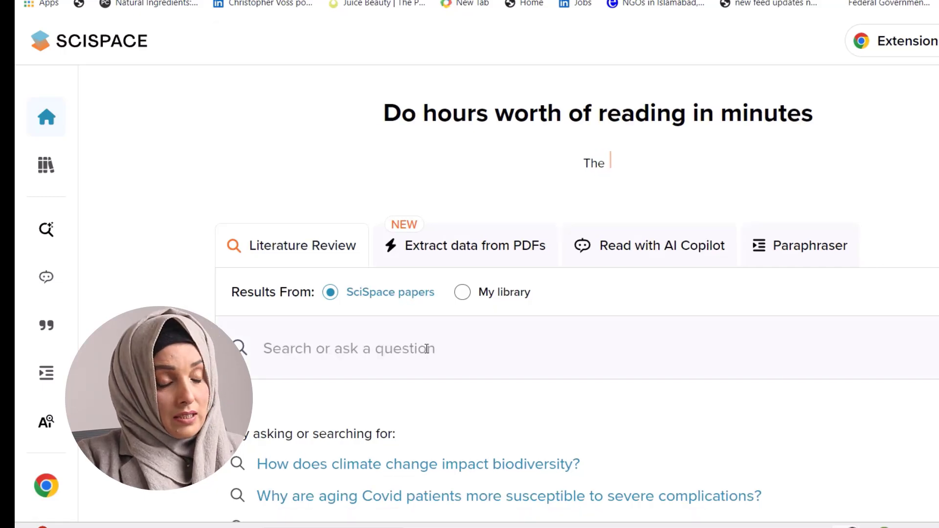
{"action": "key", "text": "ctrl+v"}
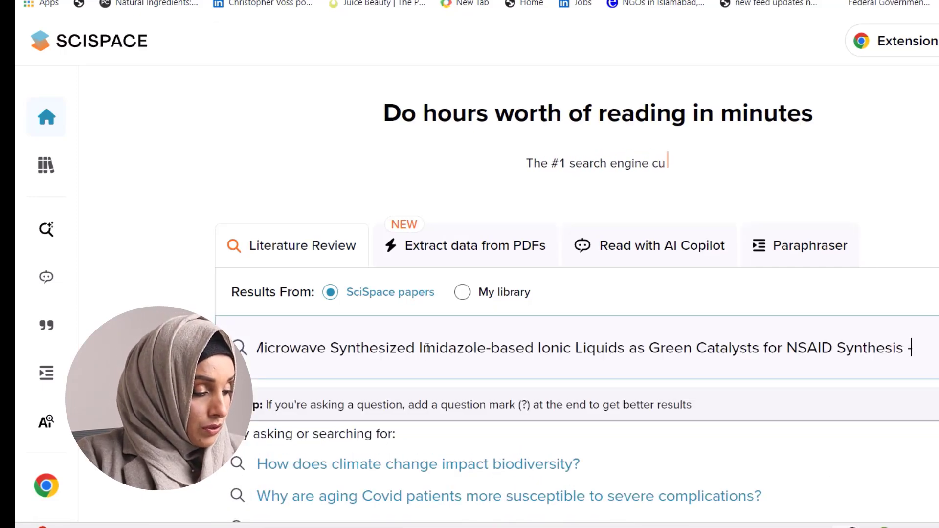
{"action": "key", "text": "Return"}
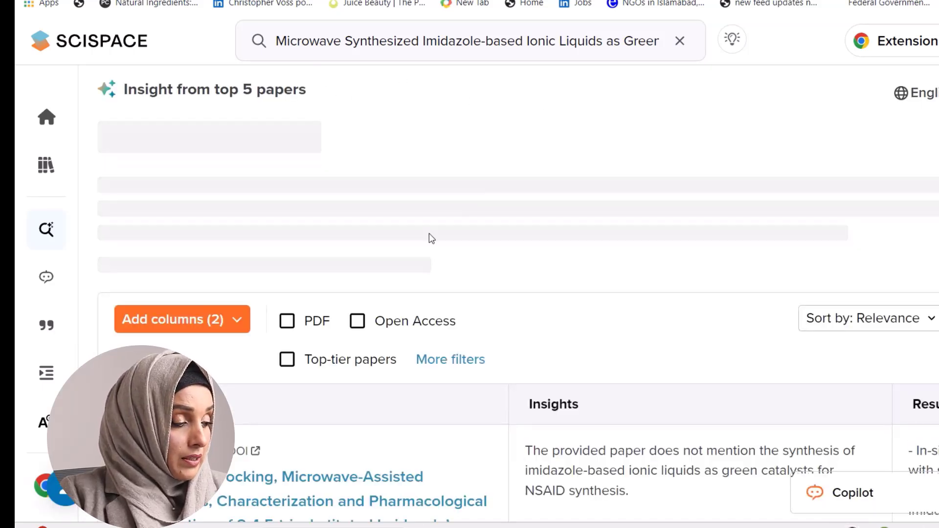
{"action": "scroll", "coordinate": [431, 239], "scroll_direction": "down", "scroll_amount": 3}
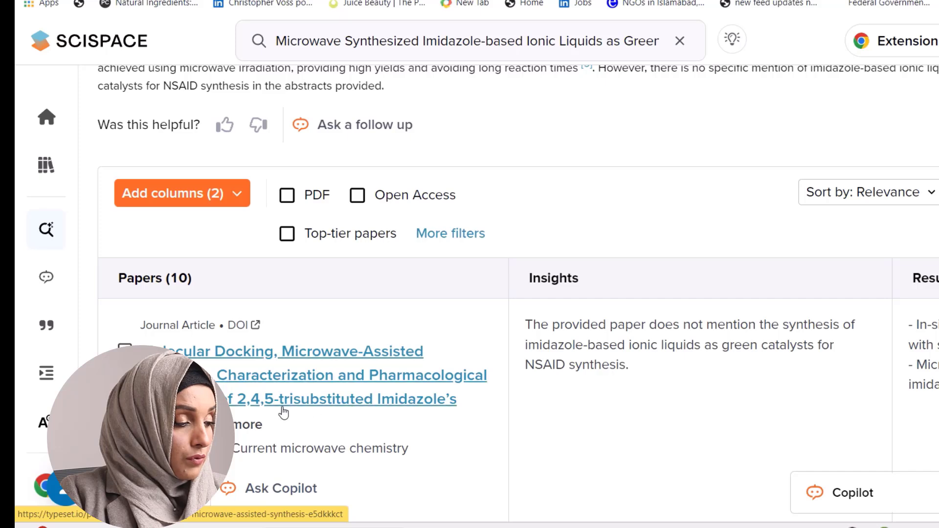
{"action": "scroll", "coordinate": [411, 411], "scroll_direction": "down", "scroll_amount": 3}
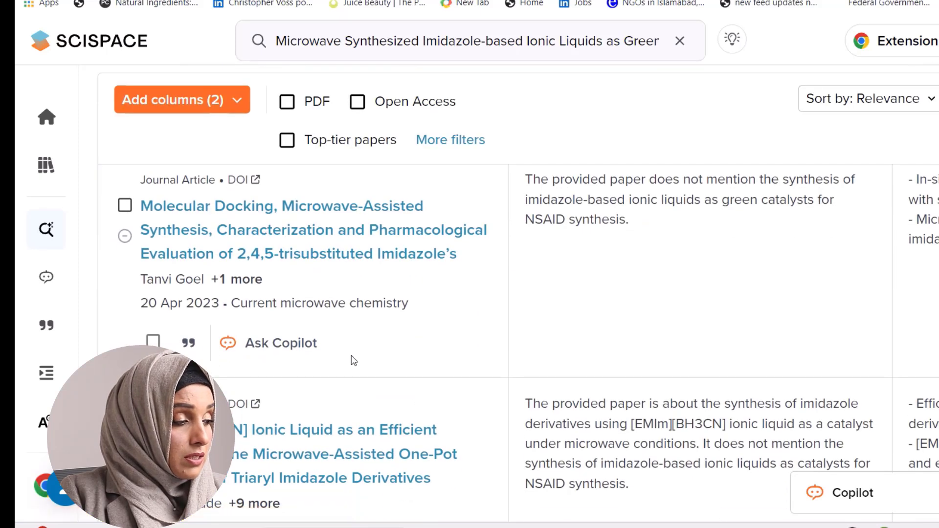
{"action": "scroll", "coordinate": [231, 336], "scroll_direction": "down", "scroll_amount": 5}
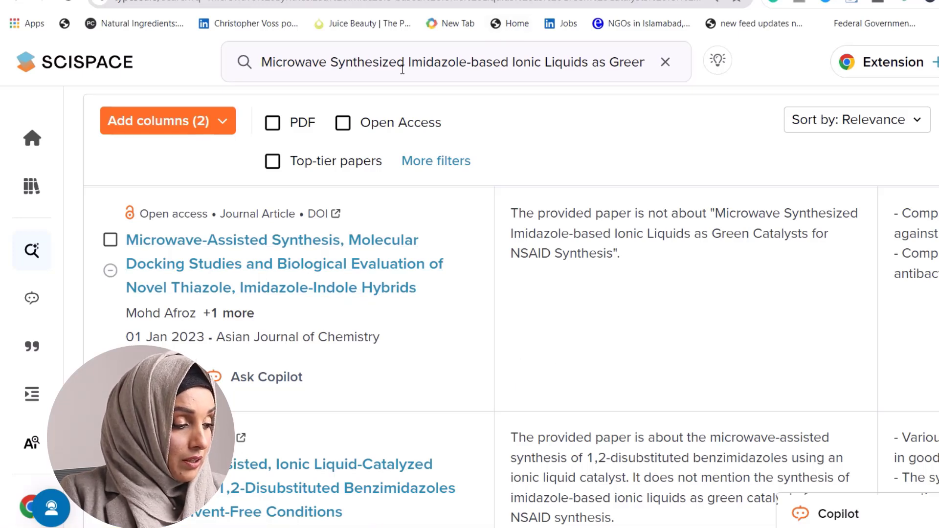
{"action": "left_click_drag", "start_coordinate": [409, 61], "coordinate": [518, 62]}
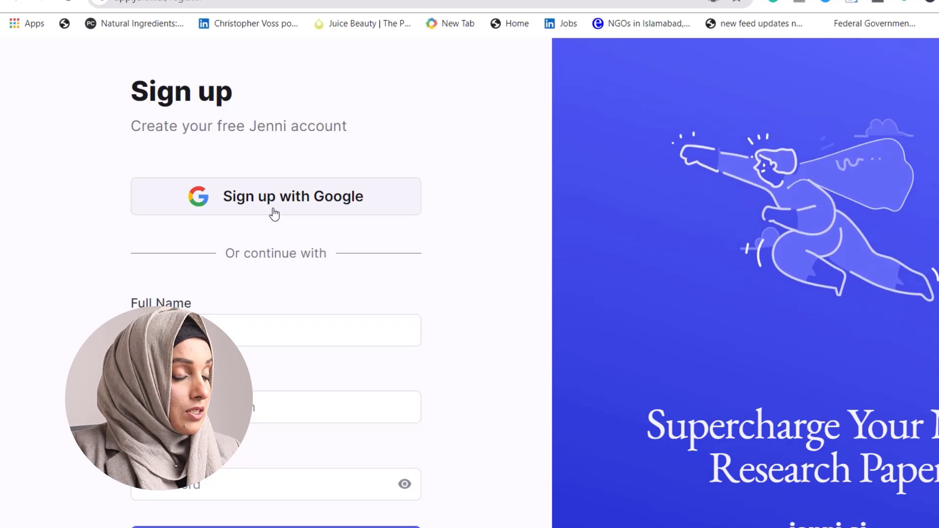
Sign up for Jenni with Google and start the research paper from the entered prompt with Outline Builder enabled
{"action": "left_click", "coordinate": [274, 214]}
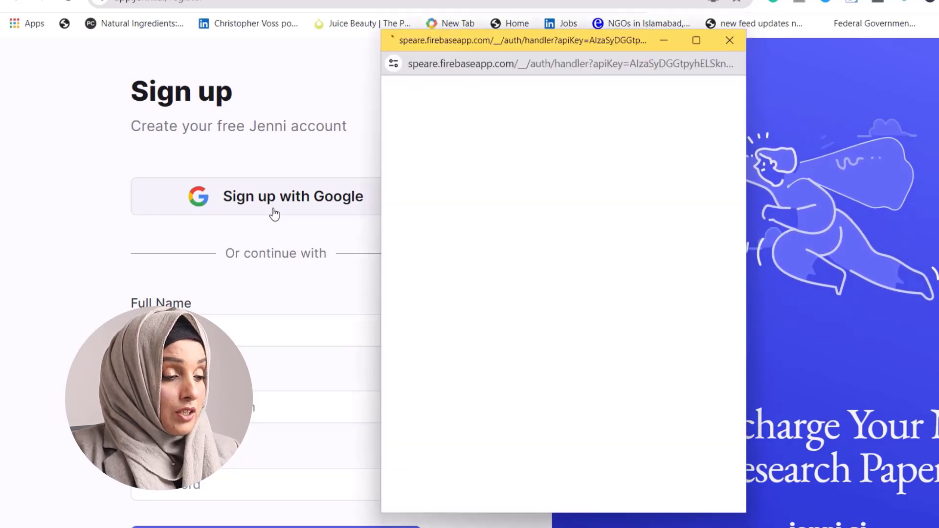
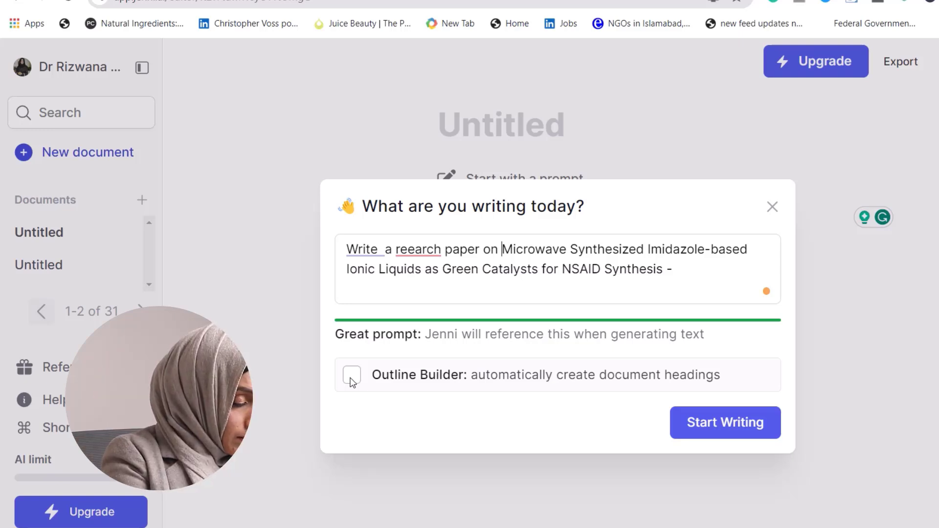
{"action": "left_click", "coordinate": [352, 376]}
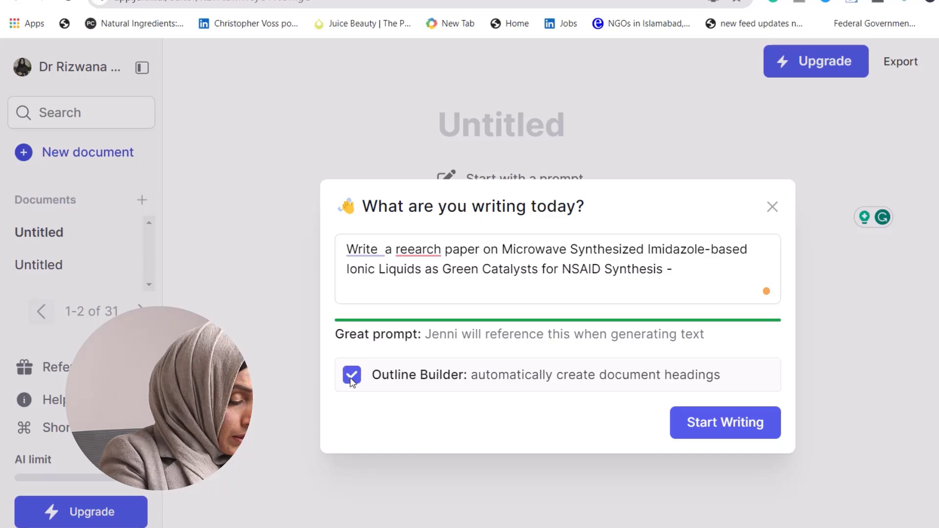
{"action": "left_click", "coordinate": [697, 417]}
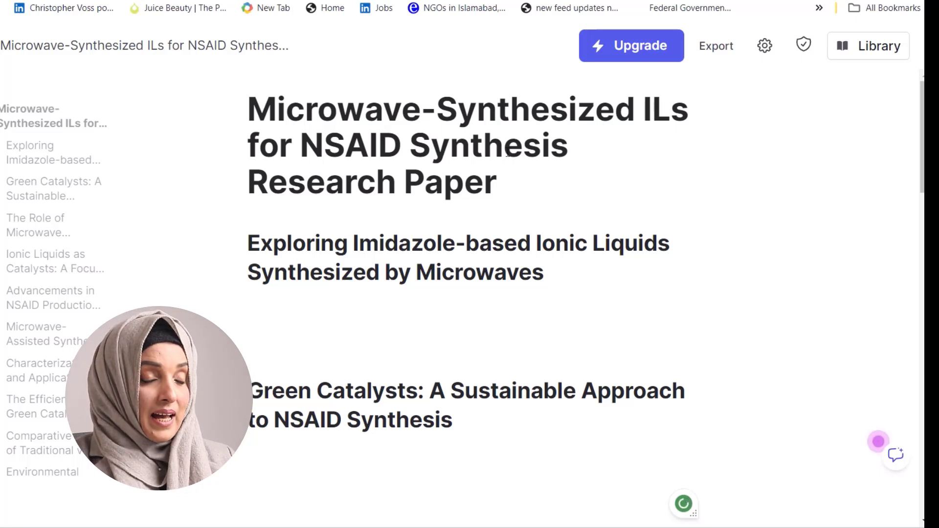
Examine the generated section headings from the paper's title down to the end of the outline
{"action": "scroll", "coordinate": [329, 259], "scroll_direction": "down", "scroll_amount": 1}
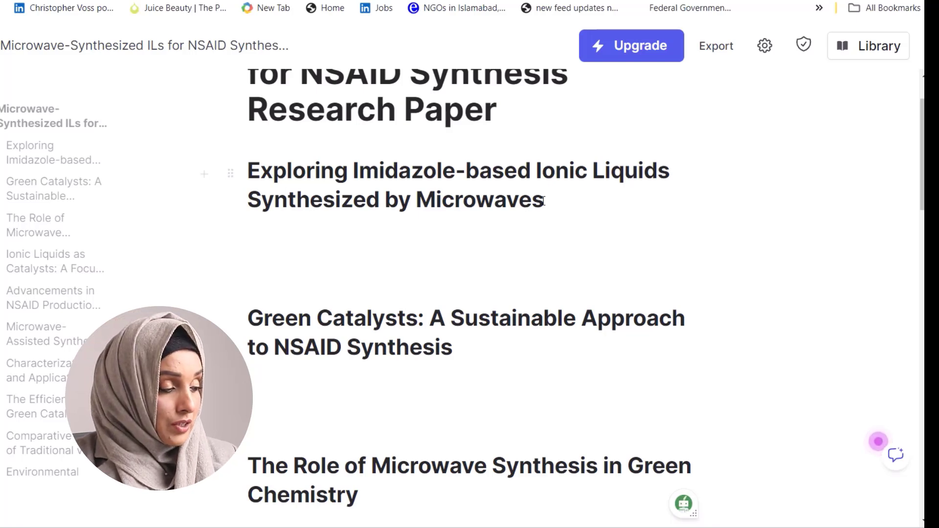
{"action": "scroll", "coordinate": [512, 225], "scroll_direction": "down", "scroll_amount": 3}
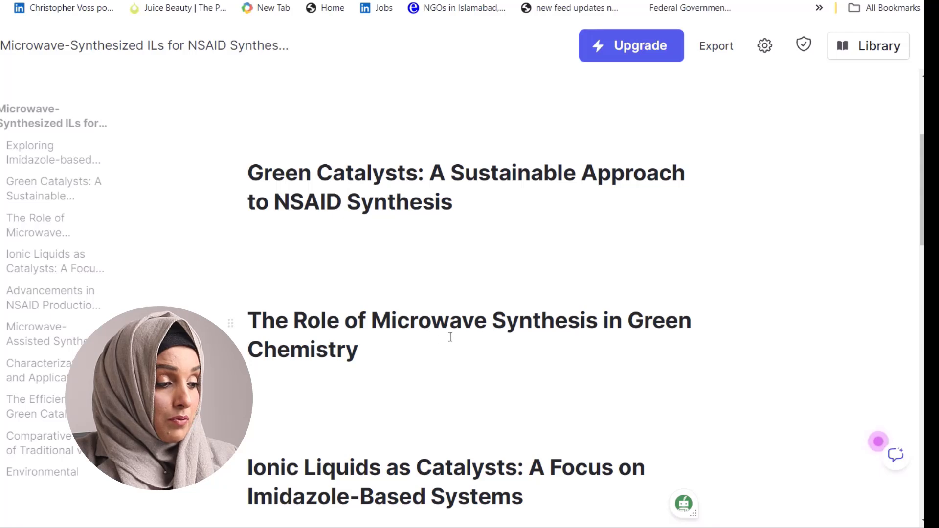
{"action": "scroll", "coordinate": [500, 363], "scroll_direction": "down", "scroll_amount": 3}
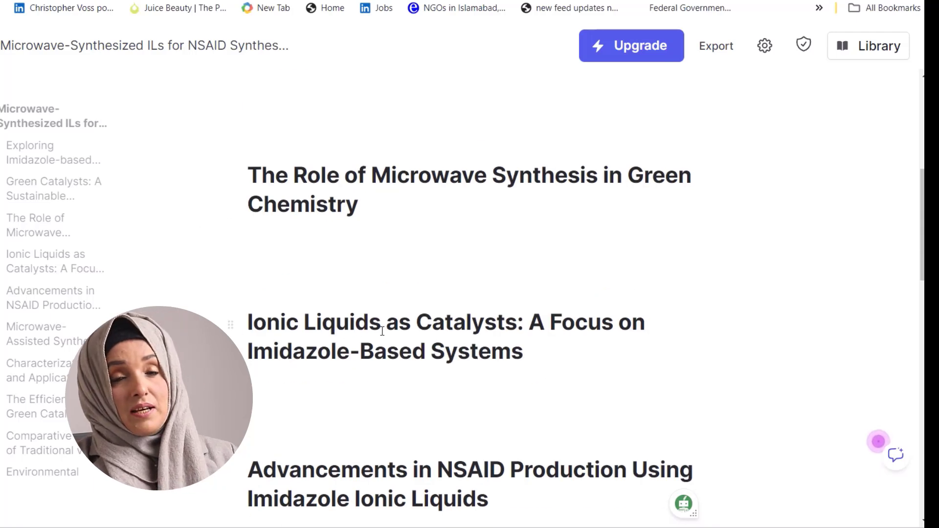
{"action": "scroll", "coordinate": [371, 358], "scroll_direction": "down", "scroll_amount": 3}
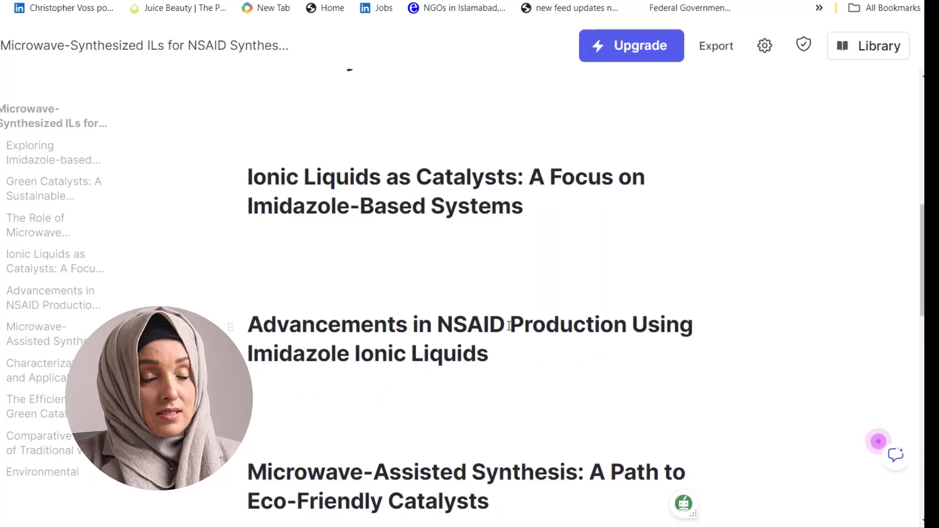
{"action": "scroll", "coordinate": [388, 366], "scroll_direction": "down", "scroll_amount": 9}
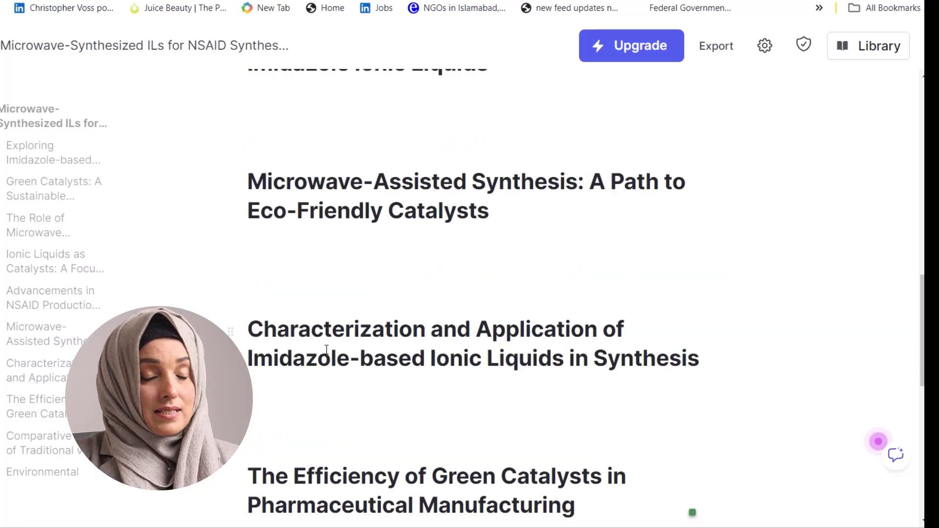
{"action": "scroll", "coordinate": [328, 349], "scroll_direction": "down", "scroll_amount": 6}
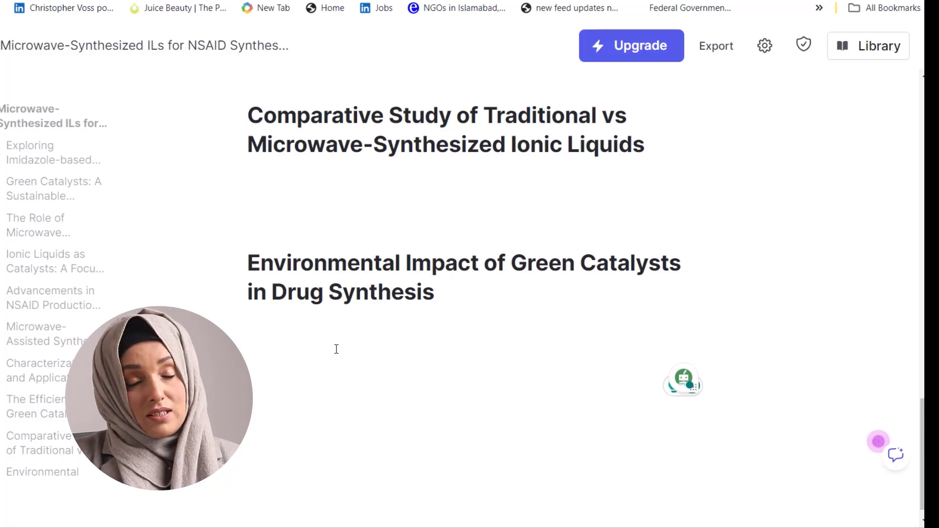
{"action": "scroll", "coordinate": [337, 349], "scroll_direction": "down", "scroll_amount": 1}
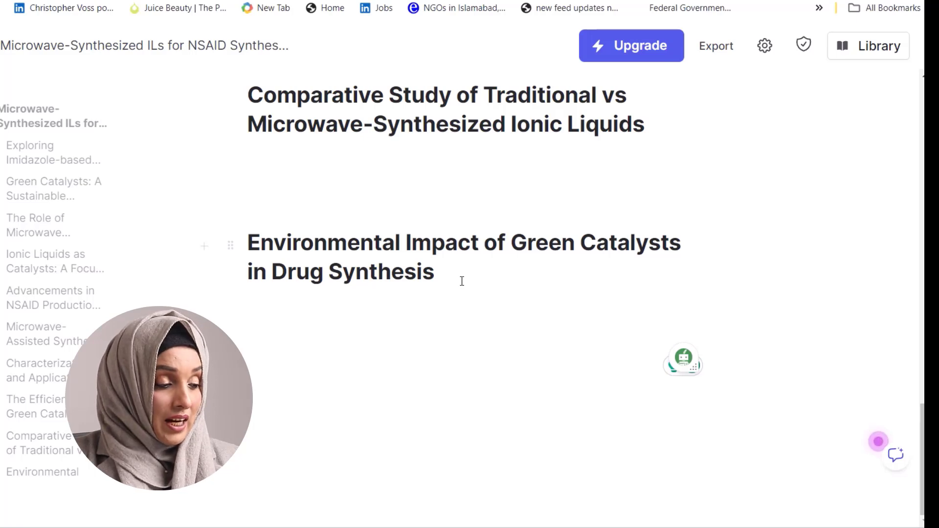
{"action": "scroll", "coordinate": [462, 281], "scroll_direction": "up", "scroll_amount": 20}
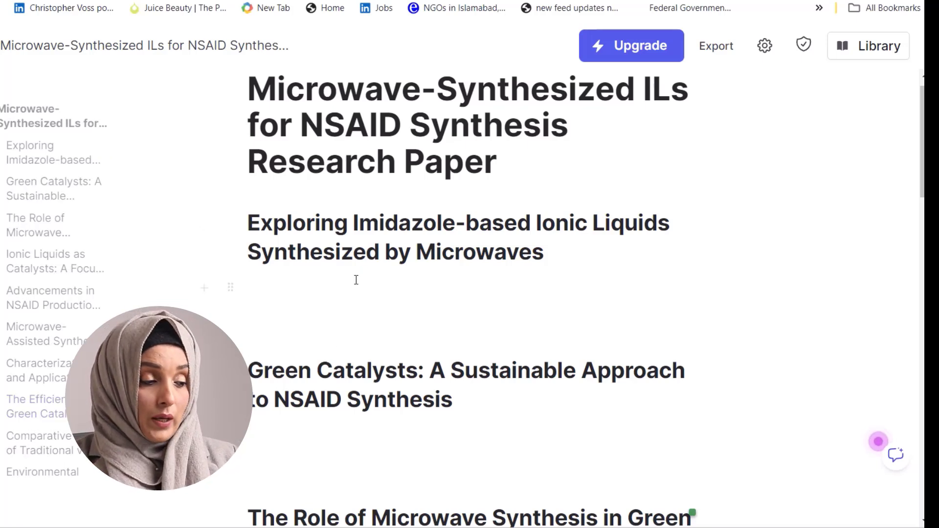
Write the opening text under "Exploring Imidazole-based Ionic Liquids Synthesized by Microwaves" by accepting three AI suggestions
{"action": "left_click", "coordinate": [270, 281]}
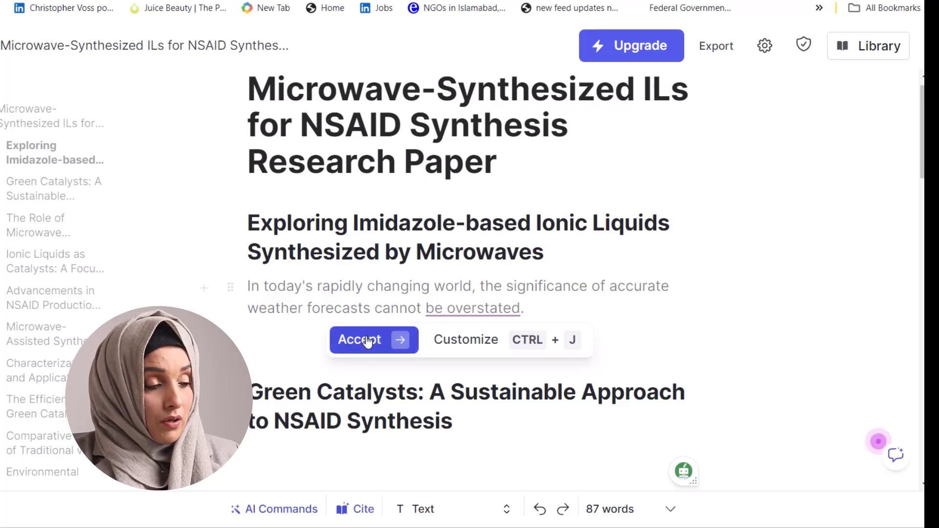
{"action": "left_click", "coordinate": [368, 341]}
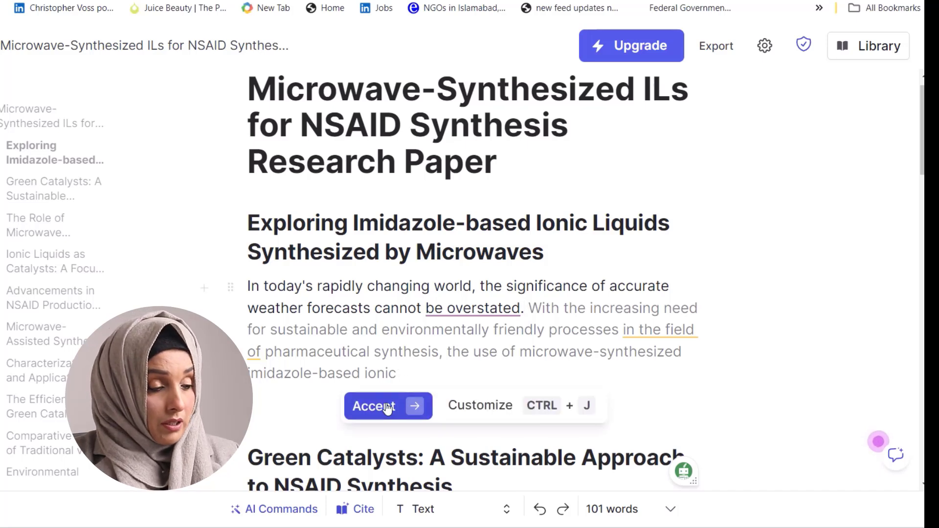
{"action": "left_click", "coordinate": [388, 408]}
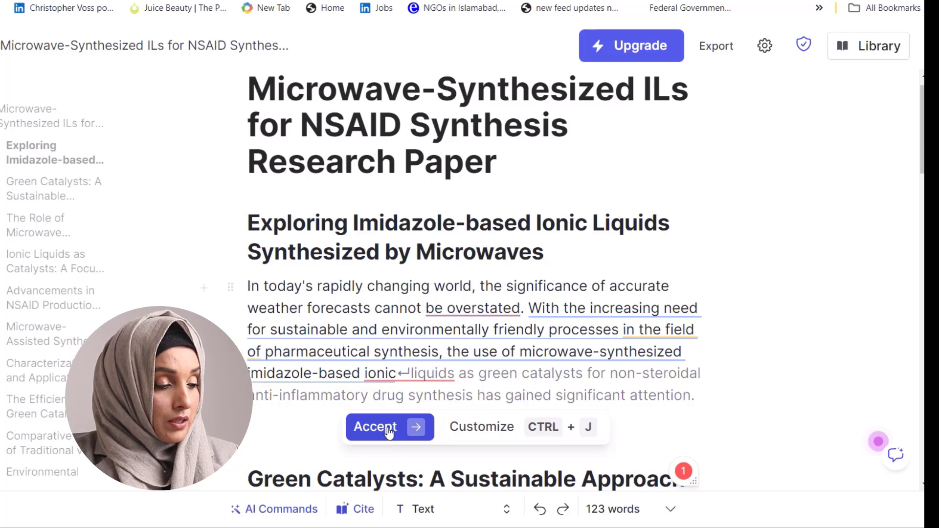
{"action": "left_click", "coordinate": [389, 431]}
Cite the 2022 library paper "Unveiling Antimicrobial and Insecticidal Activities of Biosynthesized Selenium..." after the new text in the first section
{"action": "left_click_drag", "start_coordinate": [538, 426], "coordinate": [249, 331]}
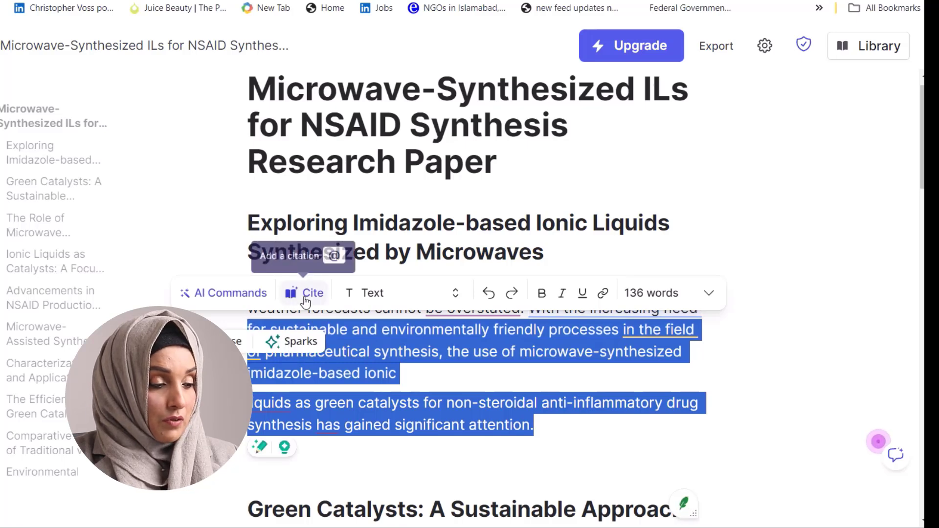
{"action": "left_click", "coordinate": [300, 298]}
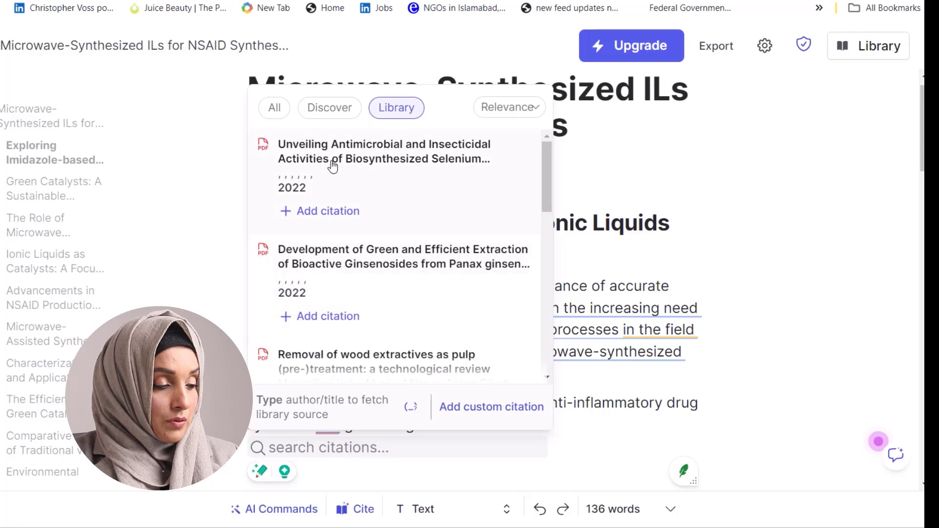
{"action": "scroll", "coordinate": [362, 258], "scroll_direction": "down", "scroll_amount": 3}
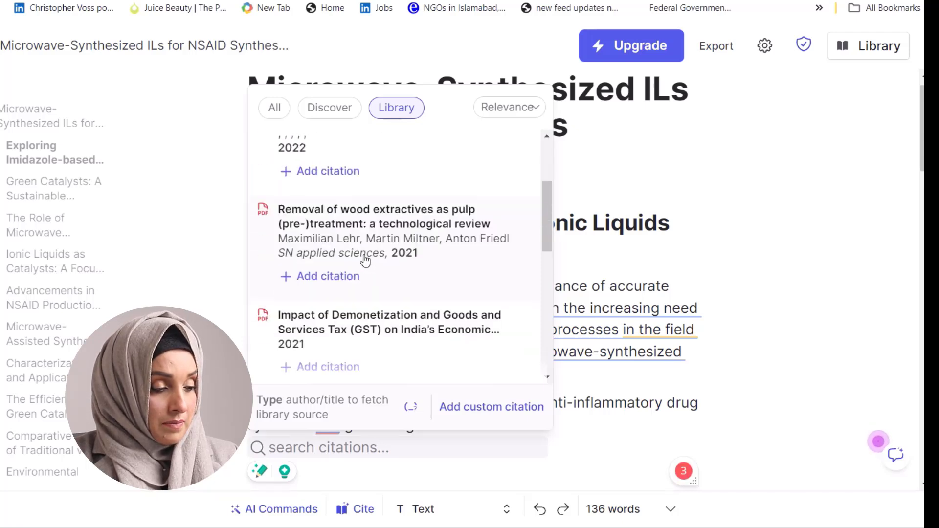
{"action": "scroll", "coordinate": [363, 259], "scroll_direction": "up", "scroll_amount": 3}
{"action": "left_click", "coordinate": [326, 211]}
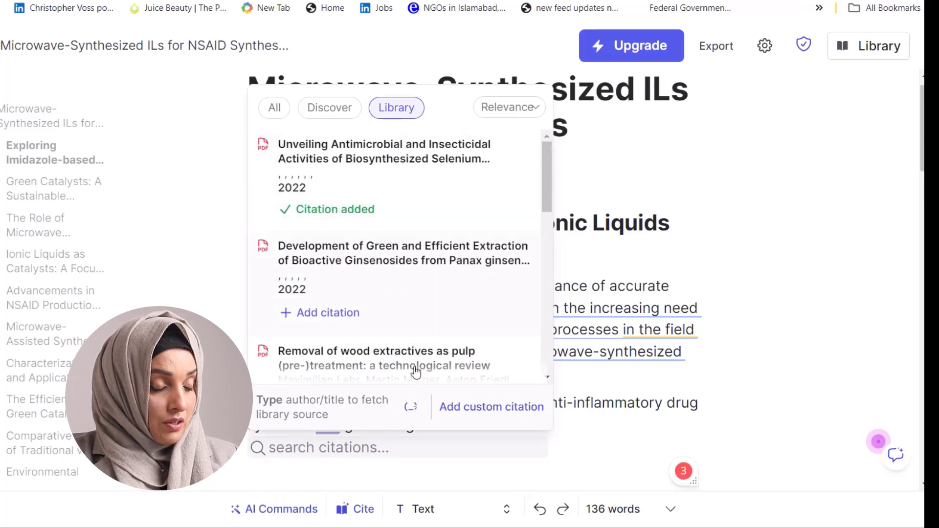
{"action": "left_click", "coordinate": [814, 297]}
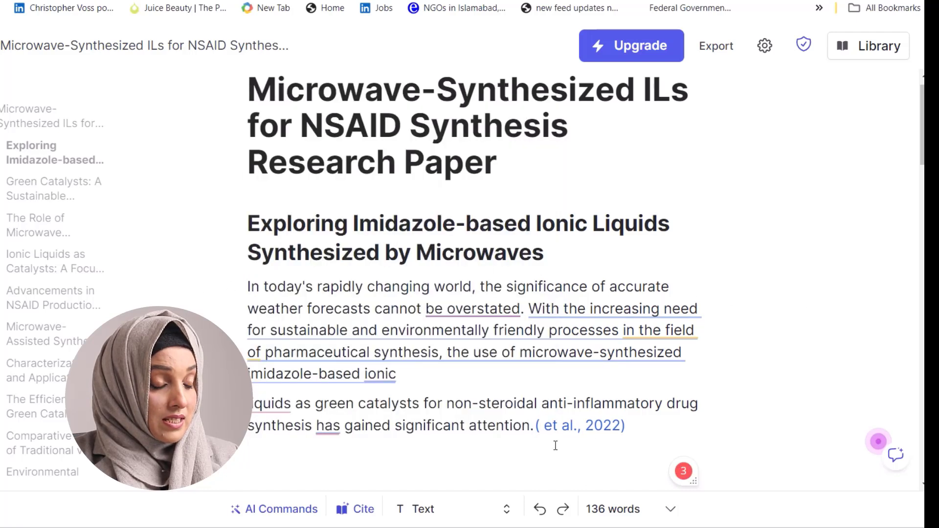
Examine the References section at the end of the paper and the citation styles it offers
{"action": "scroll", "coordinate": [730, 359], "scroll_direction": "down", "scroll_amount": 15}
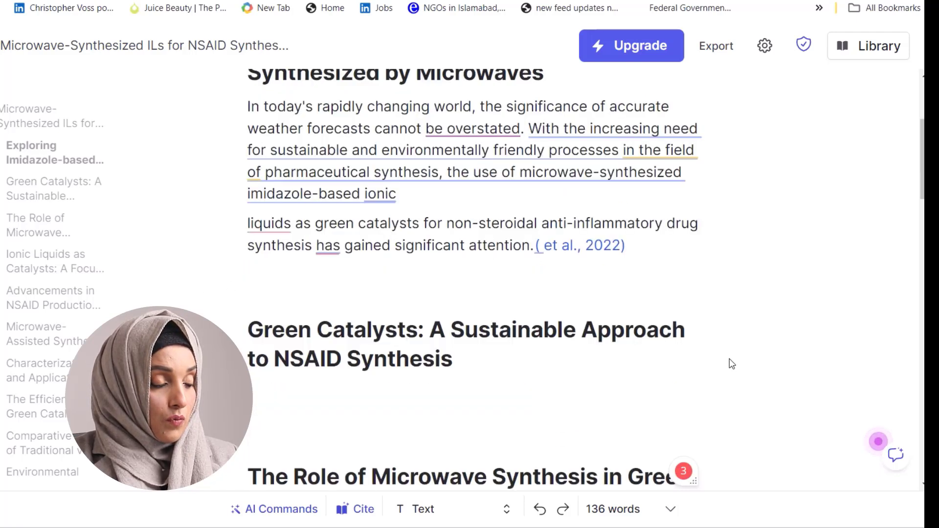
{"action": "scroll", "coordinate": [733, 357], "scroll_direction": "down", "scroll_amount": 4}
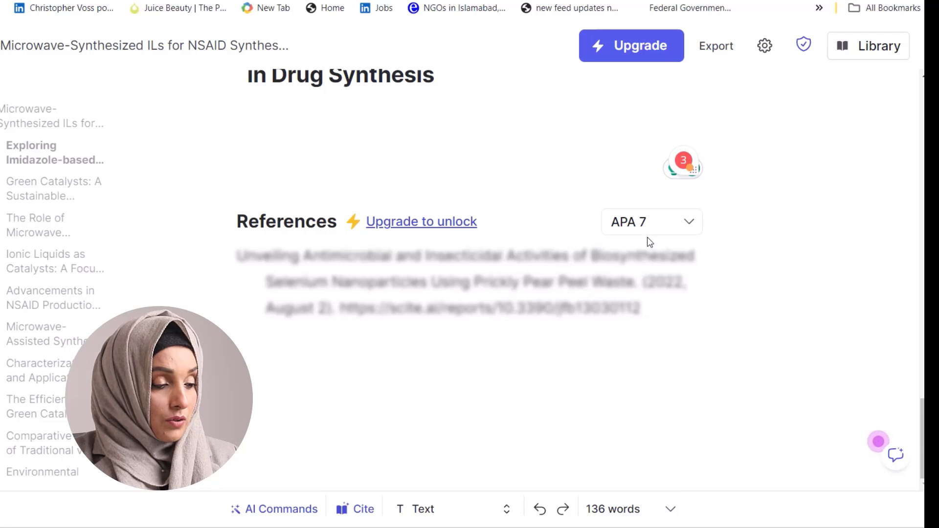
{"action": "left_click", "coordinate": [688, 223]}
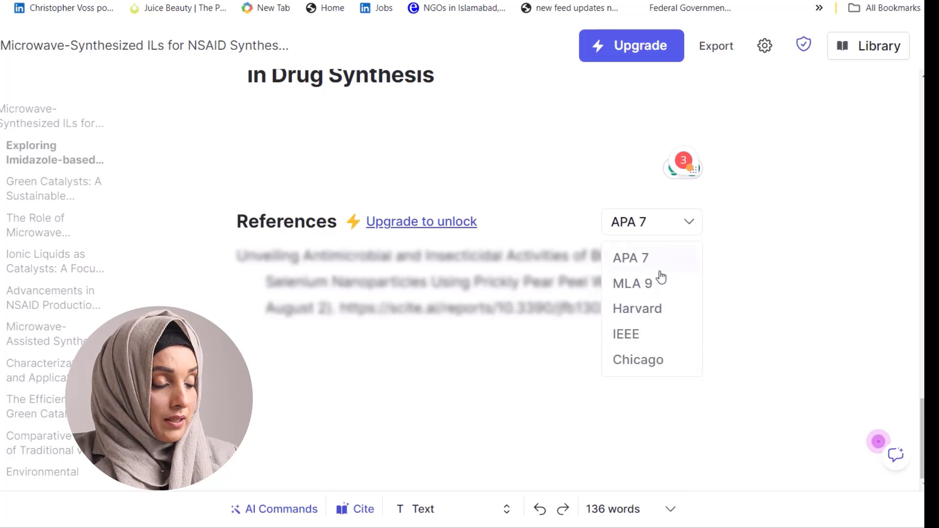
{"action": "left_click", "coordinate": [571, 326]}
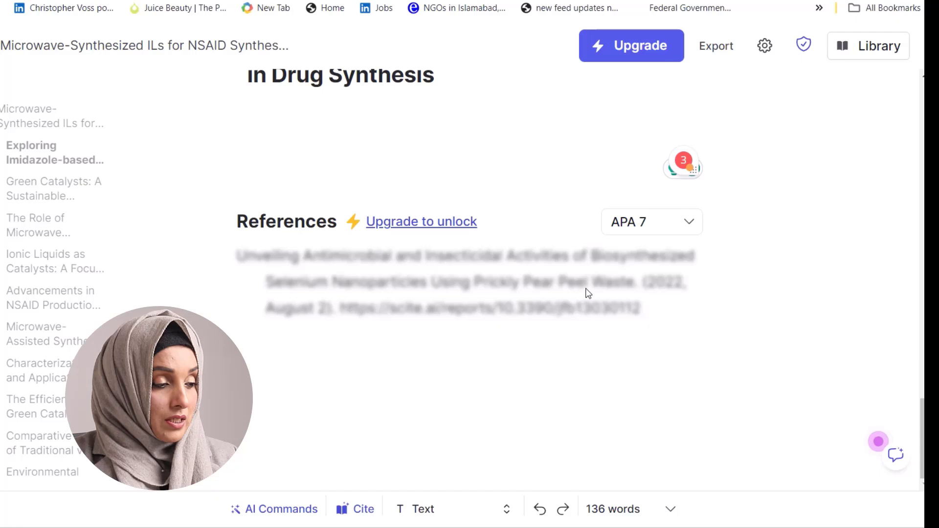
{"action": "scroll", "coordinate": [589, 293], "scroll_direction": "up", "scroll_amount": 15}
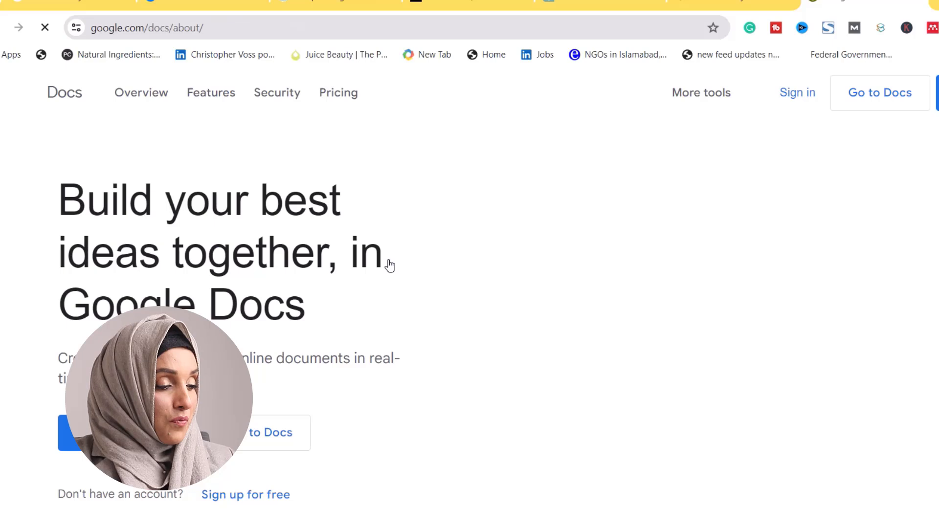
Create a blank Google Docs document and paste the Jenni paper's title, section headings and drafted text into it
{"action": "left_click", "coordinate": [286, 466]}
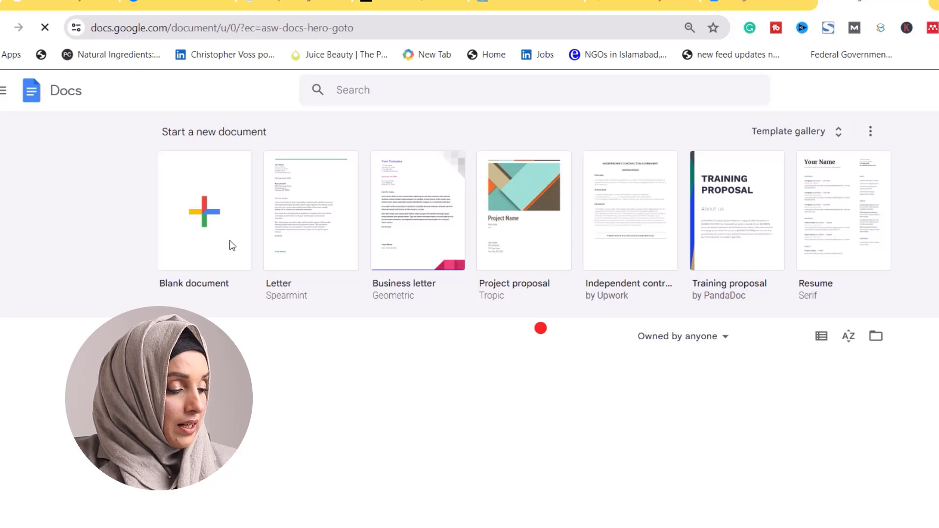
{"action": "left_click", "coordinate": [230, 244]}
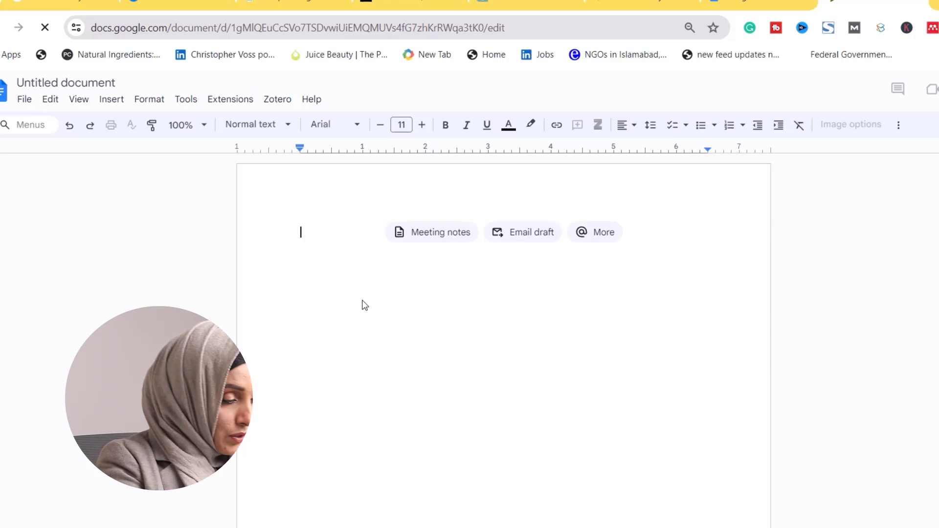
{"action": "right_click", "coordinate": [297, 275]}
{"action": "left_click", "coordinate": [415, 351]}
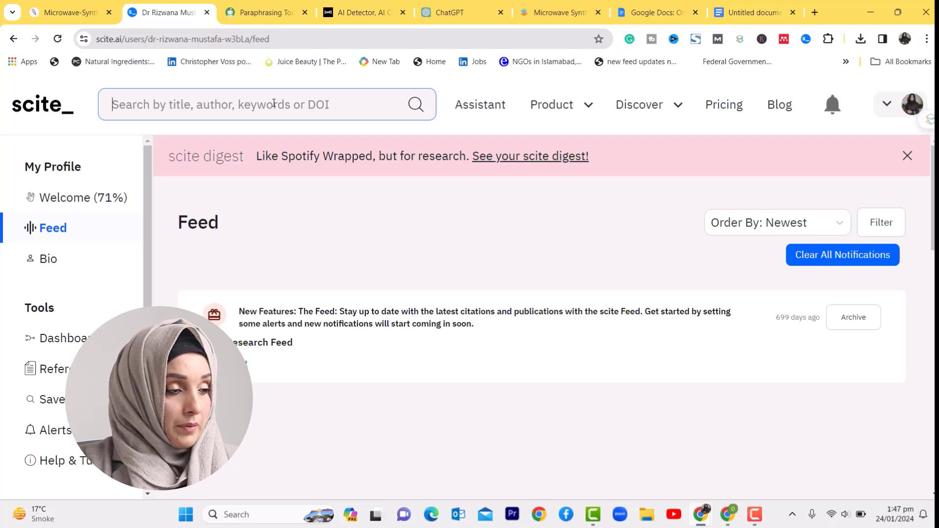
Ask scite Assistant to write about what green catalysts are and their applications, reusing the document's heading "Green Catalysts: A Sustainable Approach to NSAID Synthesis"
{"action": "left_click", "coordinate": [474, 109]}
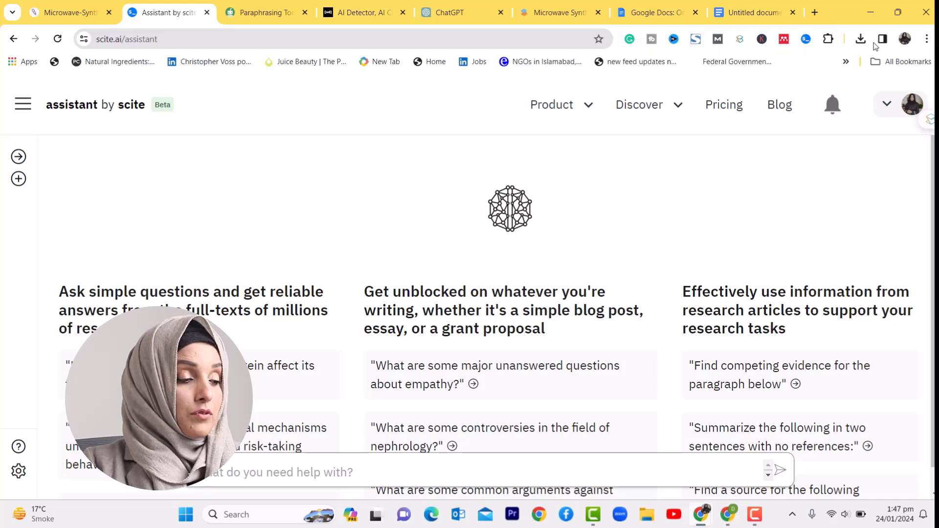
{"action": "key", "text": "ctrl+9"}
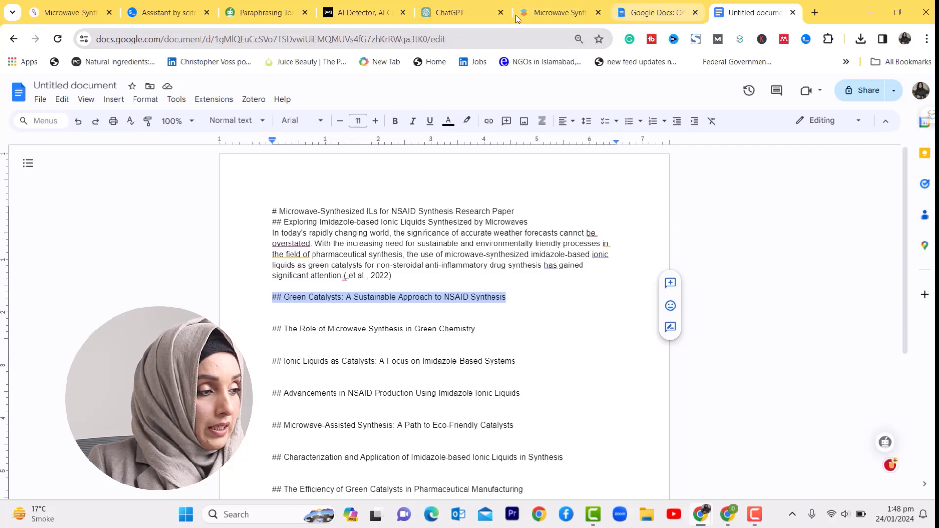
{"action": "left_click", "coordinate": [154, 15]}
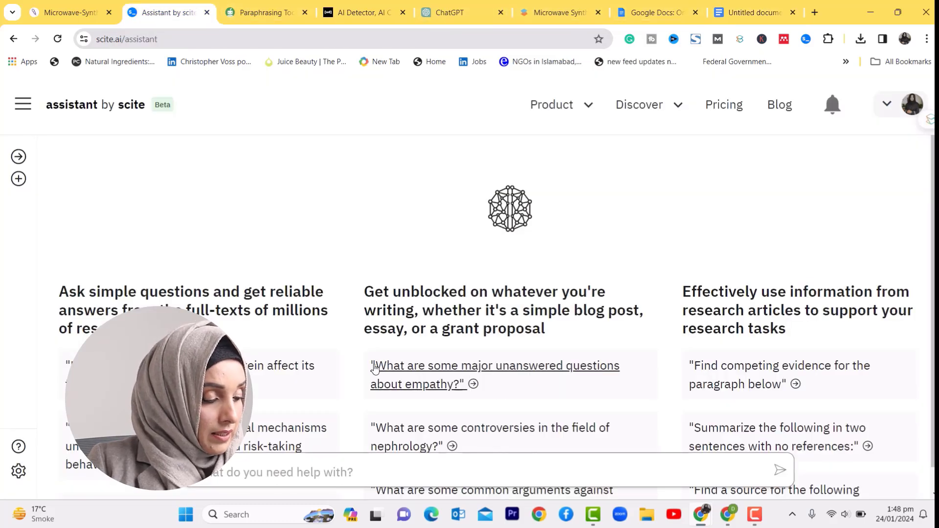
{"action": "left_click", "coordinate": [351, 467]}
{"action": "type", "text": "## Green Catalysts: A Sustainable Approach to NSAID Synthesis"}
{"action": "key", "text": "Home"}
{"action": "type", "text": "about  what is "}
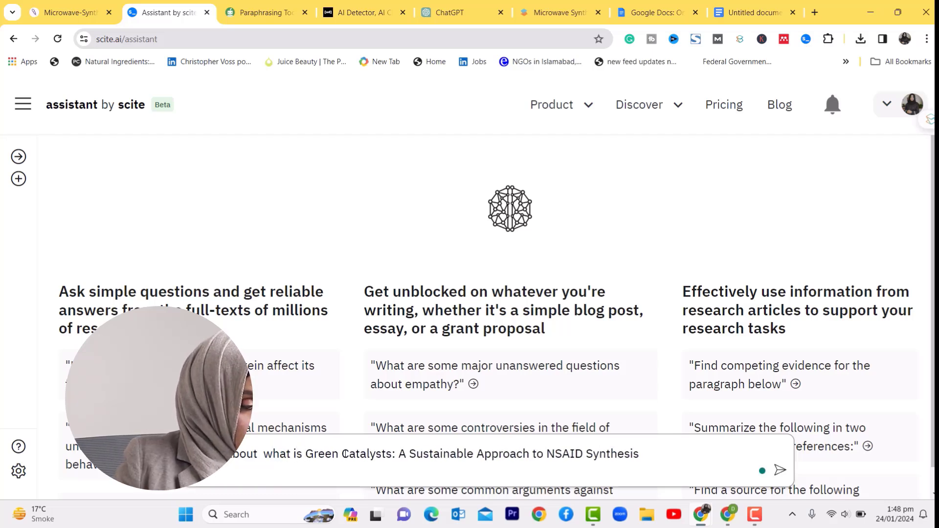
{"action": "type", "text": "and its "}
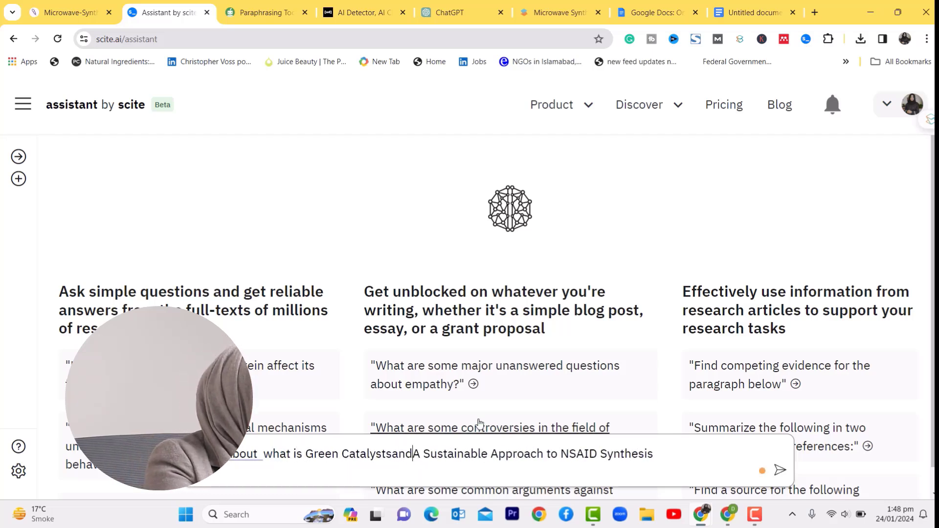
{"action": "type", "text": "applications of"}
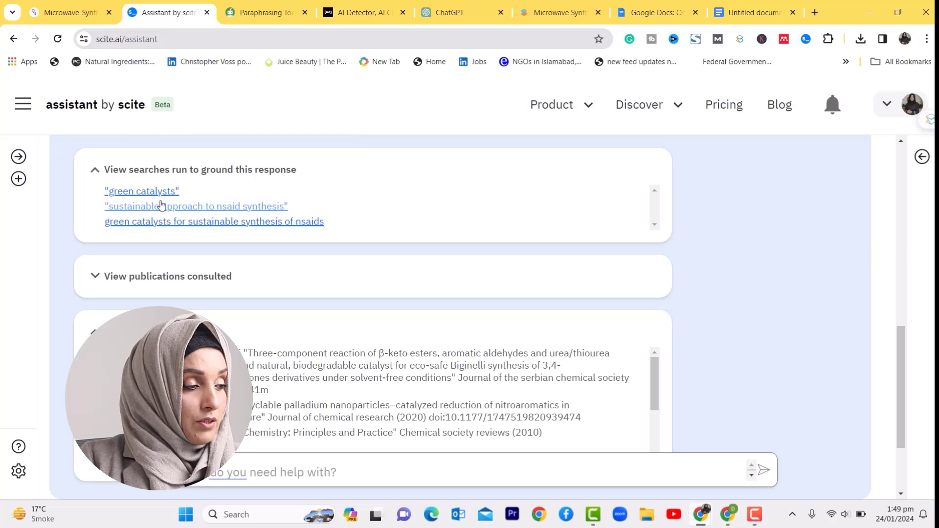
Review the end of the generated green catalysts answer and expand its list of publications consulted
{"action": "left_click", "coordinate": [134, 223]}
{"action": "scroll", "coordinate": [300, 338], "scroll_direction": "down", "scroll_amount": 6}
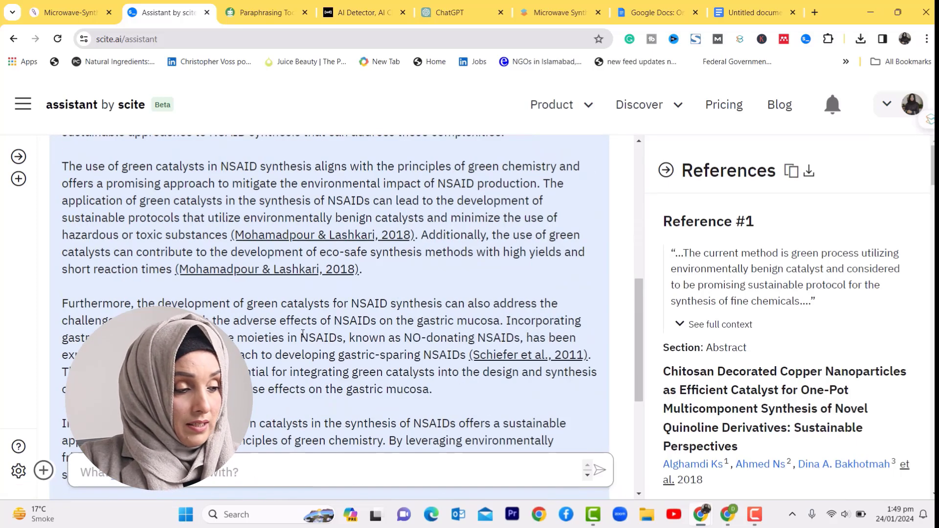
{"action": "scroll", "coordinate": [302, 334], "scroll_direction": "down", "scroll_amount": 5}
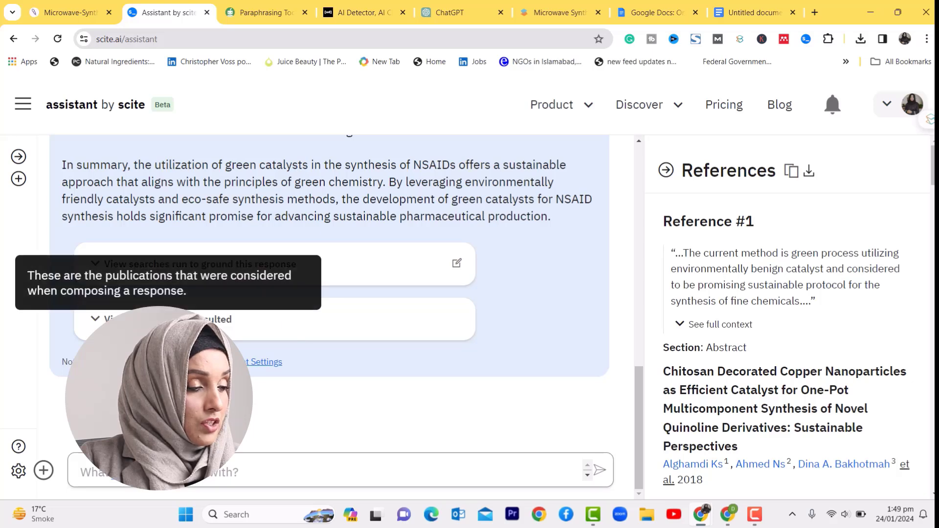
{"action": "left_click", "coordinate": [161, 319]}
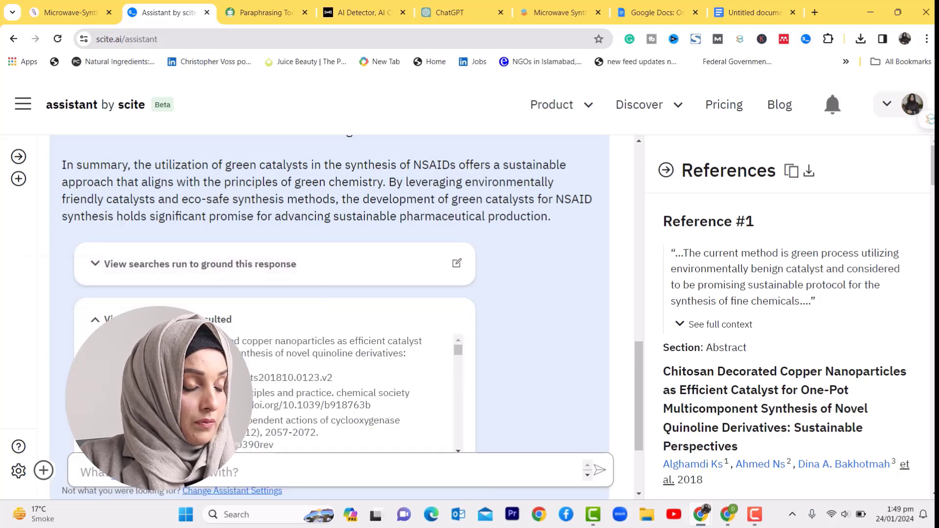
{"action": "scroll", "coordinate": [256, 263], "scroll_direction": "up", "scroll_amount": 12}
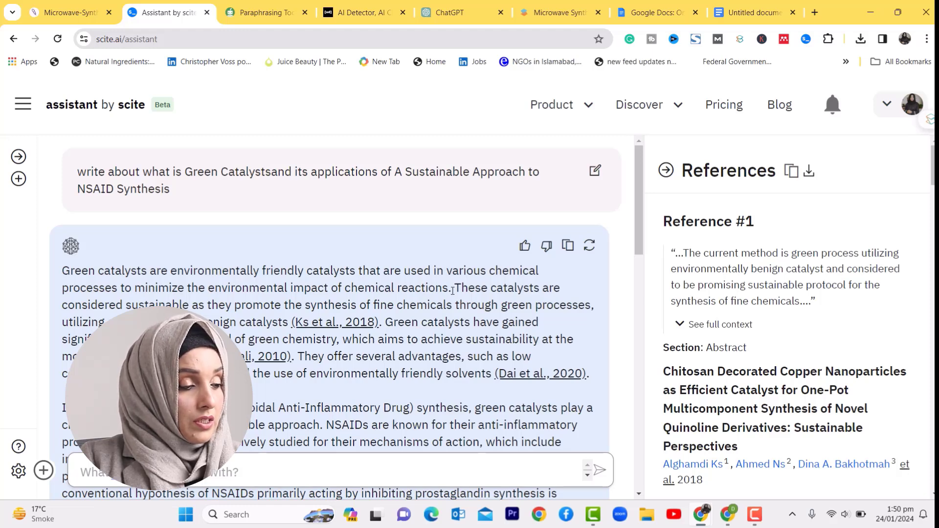
Read the green catalysts answer with its references and view the report for "Chitosan Decorated Copper Nanoparticles as Efficient Catalyst...", returning to the answer
{"action": "mouse_move", "coordinate": [363, 324]}
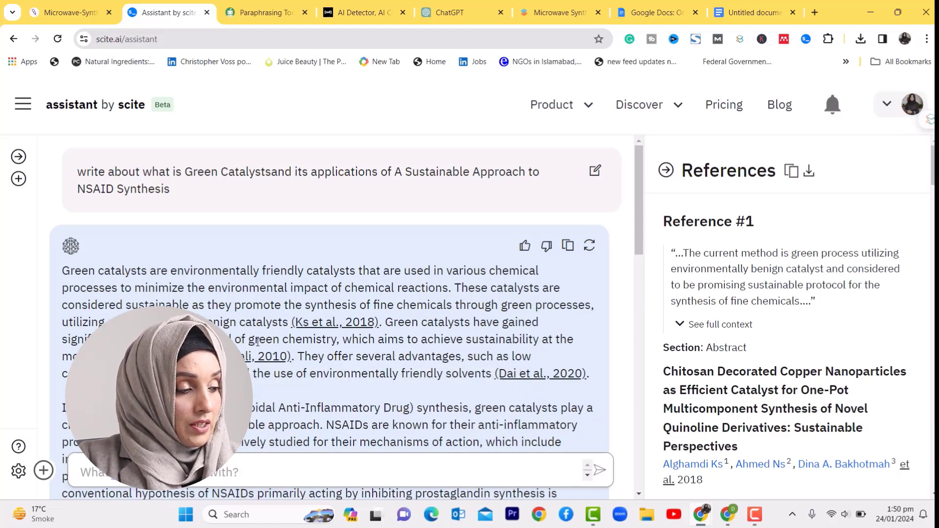
{"action": "scroll", "coordinate": [289, 341], "scroll_direction": "down", "scroll_amount": 5}
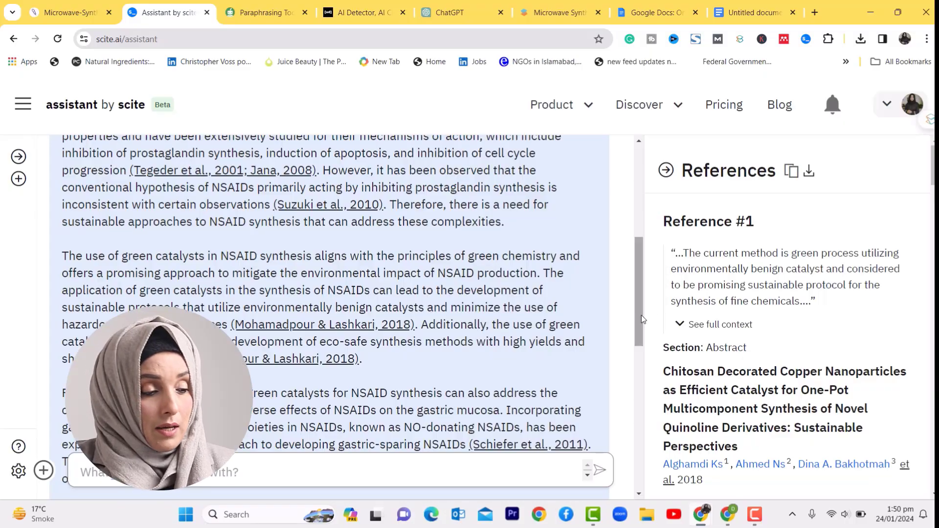
{"action": "scroll", "coordinate": [726, 264], "scroll_direction": "down", "scroll_amount": 5}
{"action": "scroll", "coordinate": [726, 265], "scroll_direction": "down", "scroll_amount": 3}
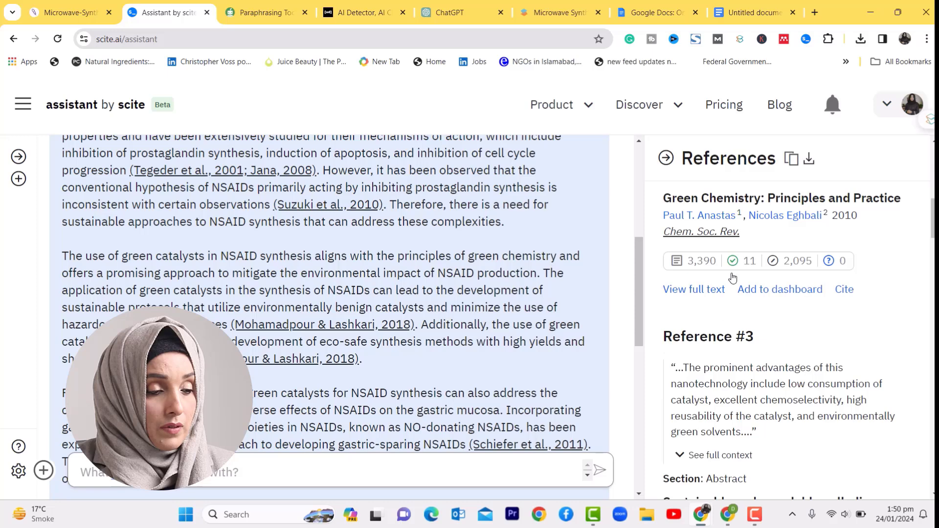
{"action": "scroll", "coordinate": [739, 303], "scroll_direction": "up", "scroll_amount": 7}
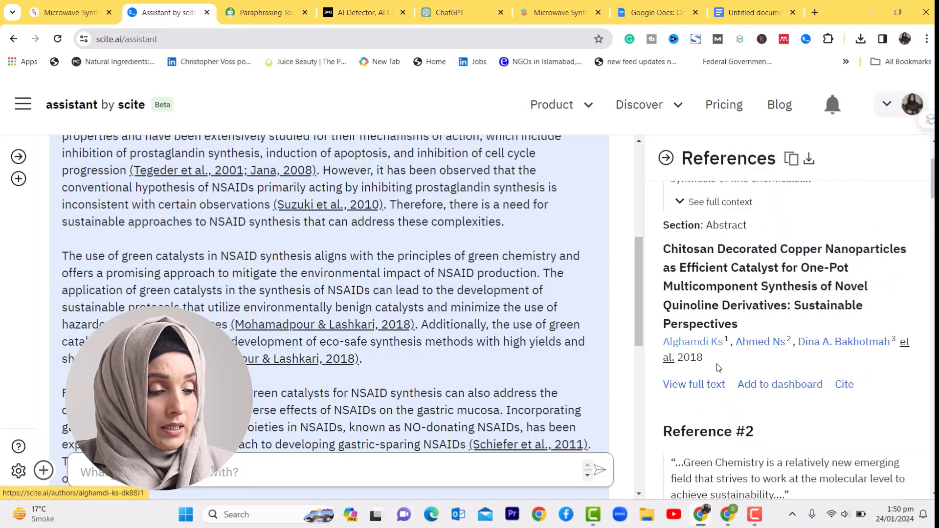
{"action": "left_click", "coordinate": [704, 319]}
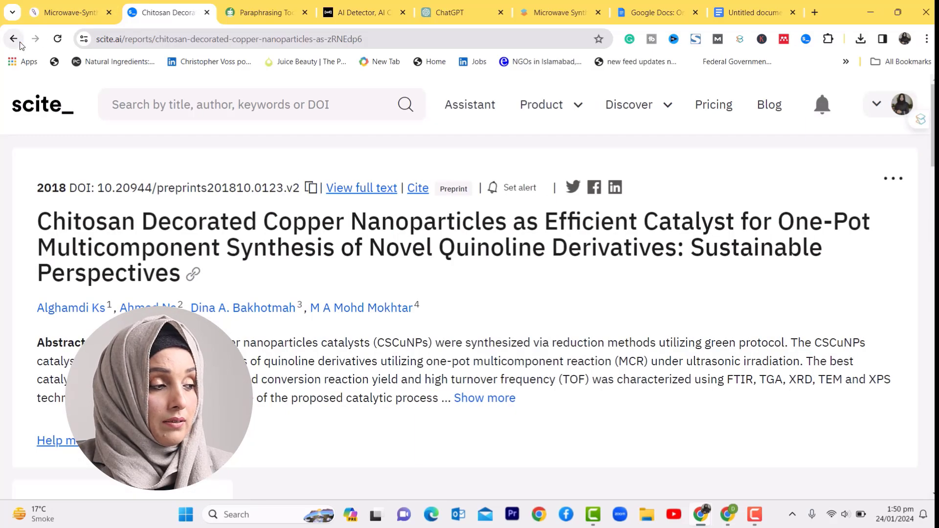
{"action": "left_click", "coordinate": [18, 42]}
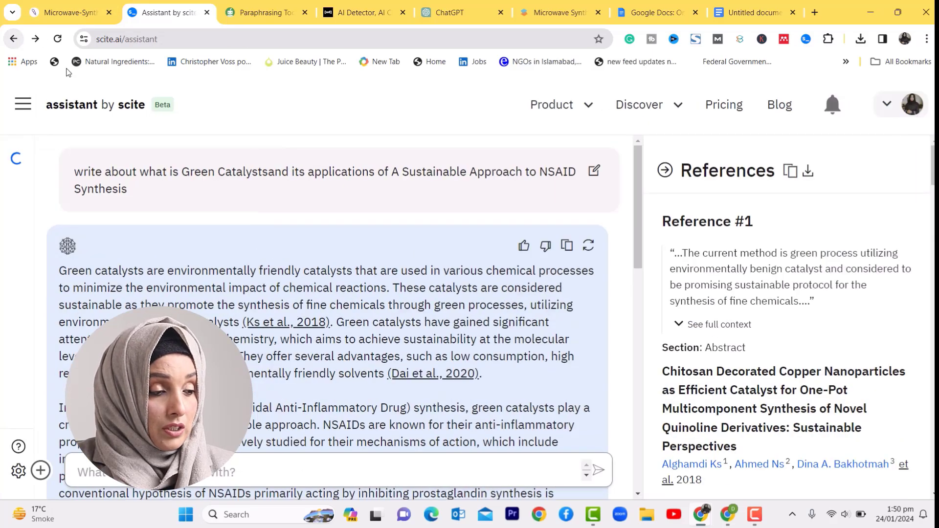
Switch back to the Google Docs draft at the "Green Catalysts: A Sustainable Approach to NSAID Synthesis" heading
{"action": "key", "text": "ctrl+9"}
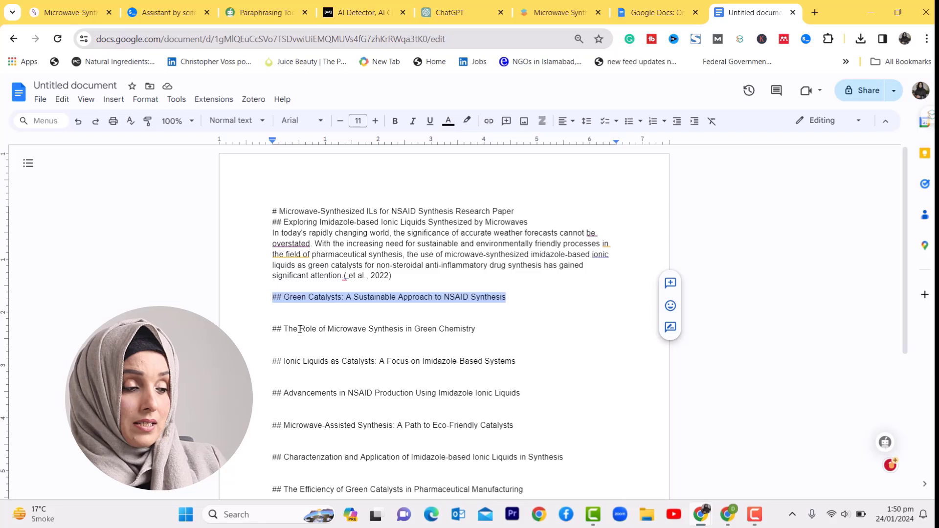